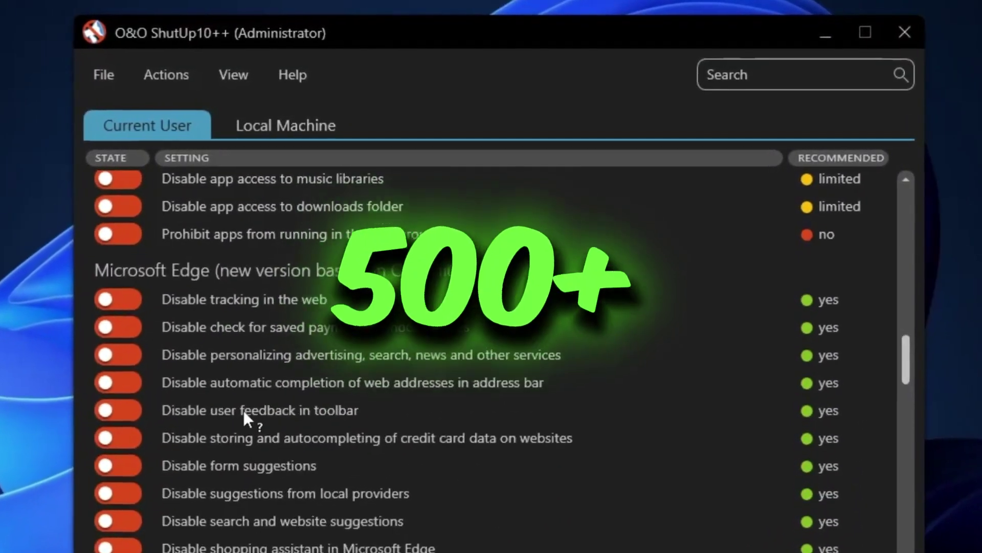
pyautogui.scroll(-5, 243, 409)
pyautogui.scroll(-5, 297, 328)
pyautogui.scroll(-5, 170, 414)
pyautogui.scroll(-4, 214, 424)
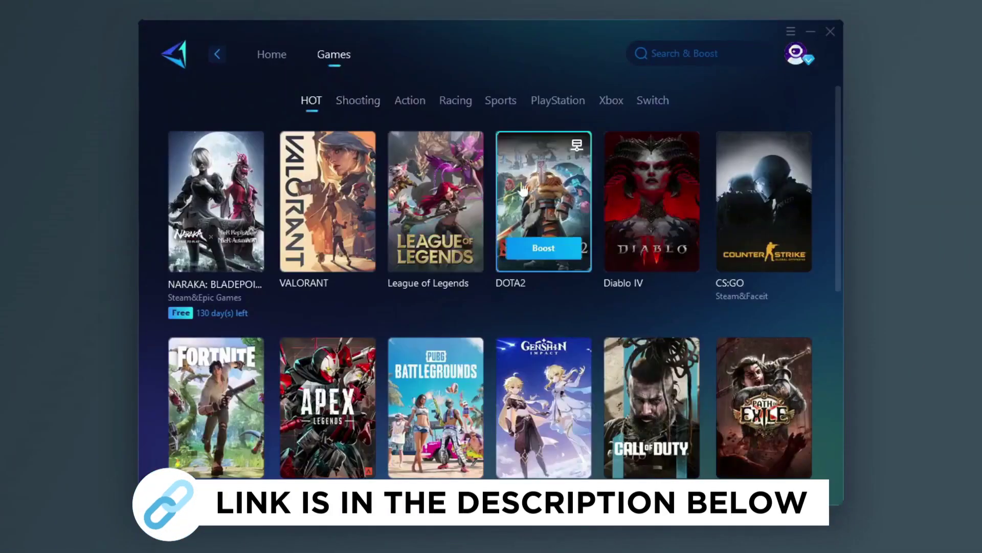
pyautogui.scroll(-2, 483, 196)
pyautogui.scroll(-3, 531, 219)
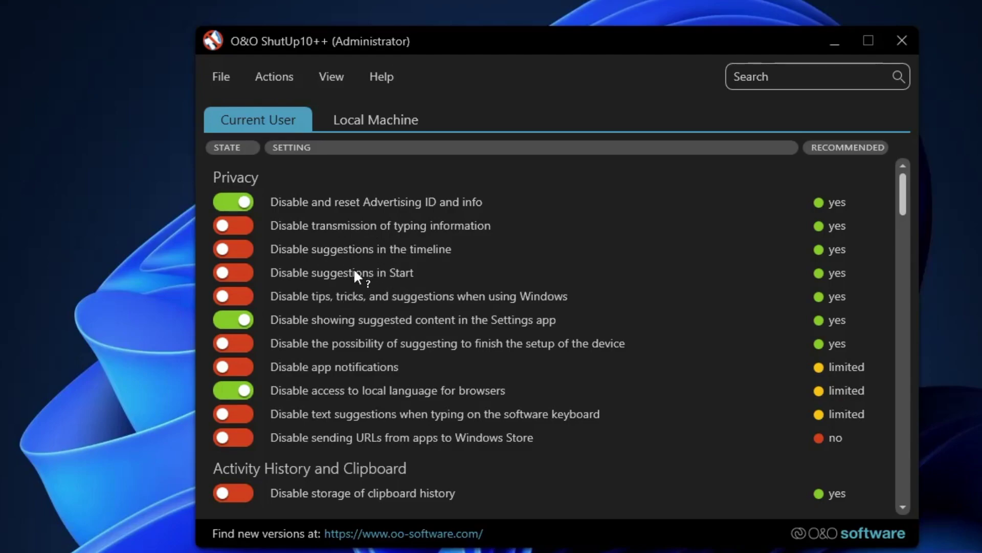
pyautogui.scroll(-1, 354, 268)
pyautogui.scroll(-1, 338, 300)
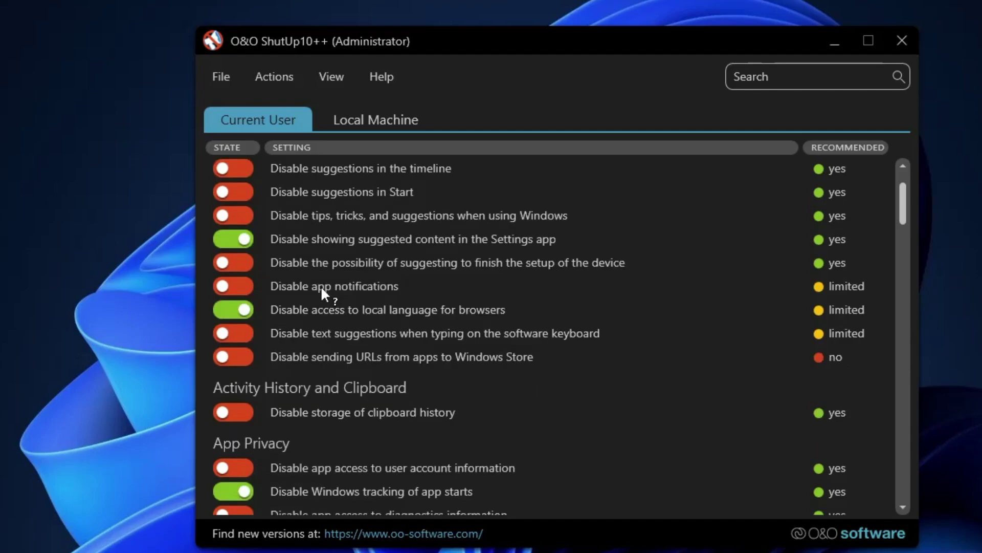
pyautogui.scroll(-1, 376, 285)
pyautogui.scroll(-1, 345, 305)
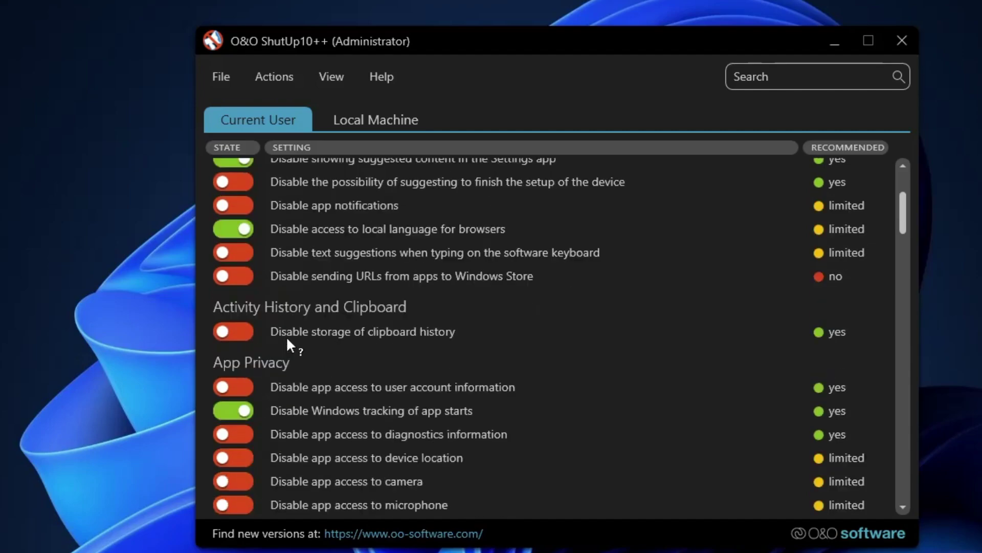
pyautogui.scroll(-1, 269, 362)
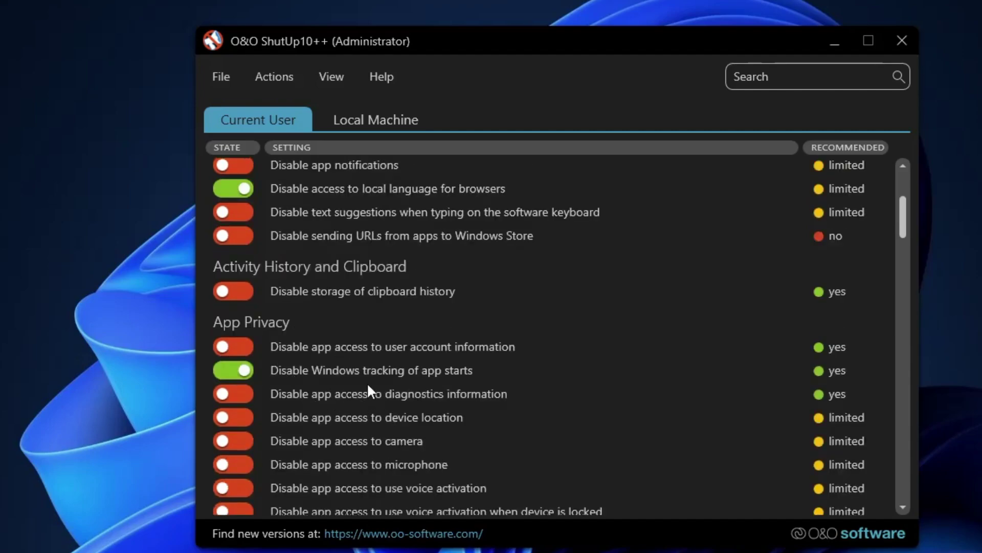
pyautogui.scroll(-1, 367, 383)
pyautogui.scroll(-2, 369, 381)
pyautogui.scroll(-2, 369, 381)
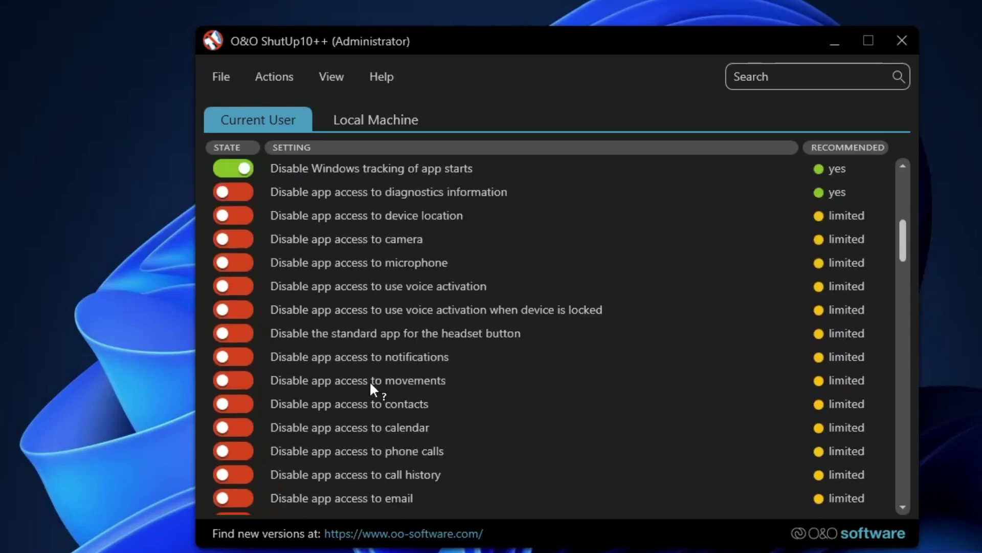
pyautogui.scroll(-3, 369, 381)
pyautogui.scroll(-2, 369, 380)
pyautogui.scroll(-5, 369, 379)
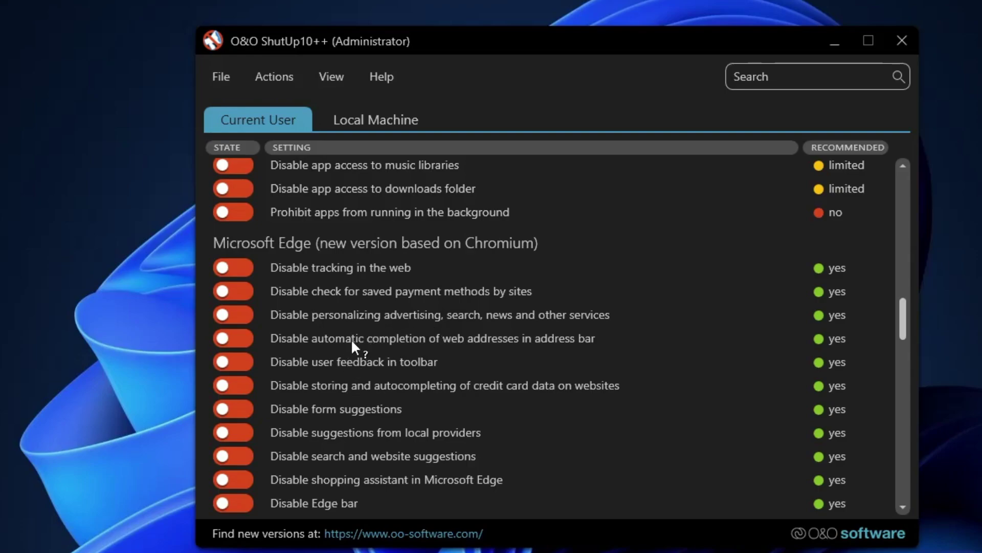
pyautogui.scroll(-2, 351, 339)
pyautogui.scroll(-2, 344, 364)
pyautogui.scroll(-3, 345, 363)
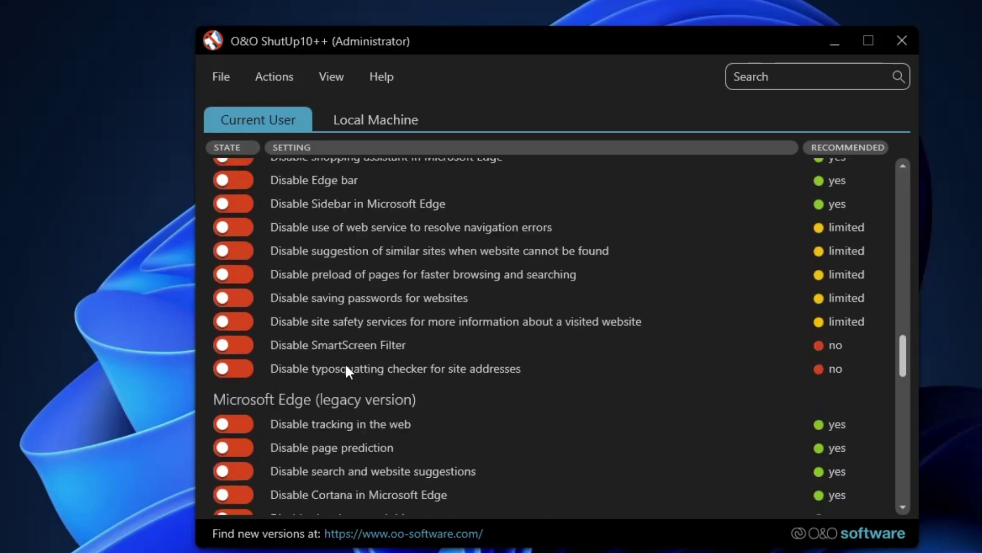
pyautogui.scroll(-2, 344, 363)
pyautogui.scroll(-4, 345, 362)
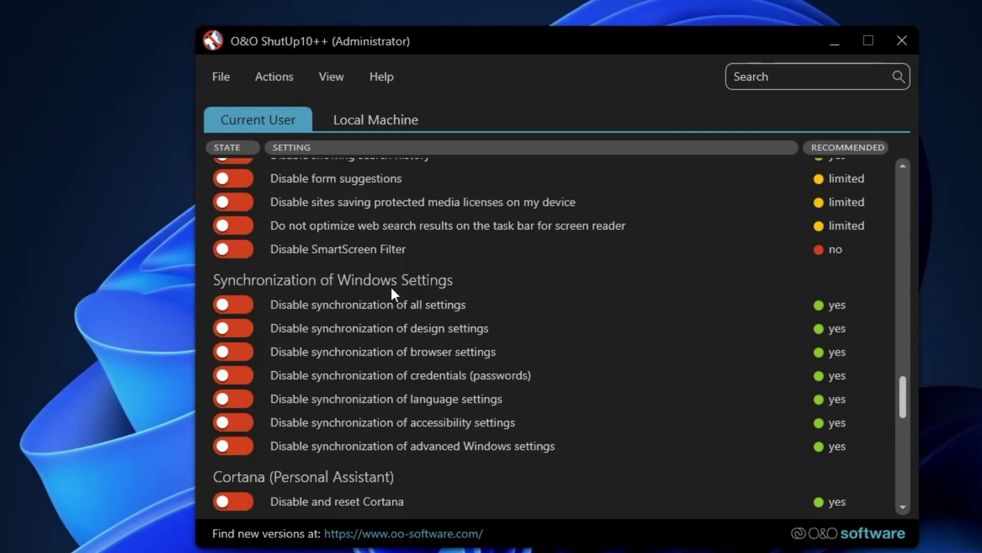
pyautogui.scroll(-2, 371, 297)
pyautogui.scroll(-2, 358, 311)
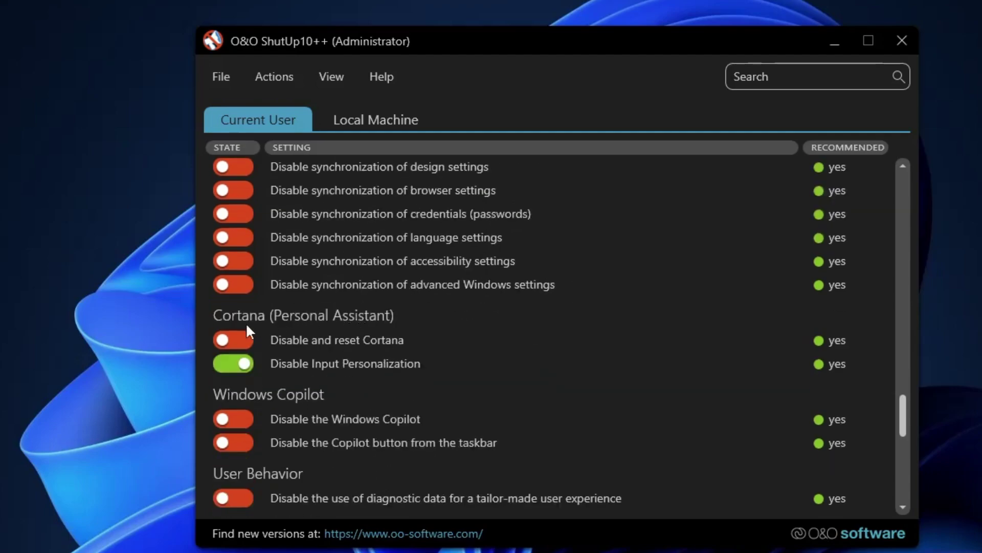
pyautogui.scroll(-1, 312, 377)
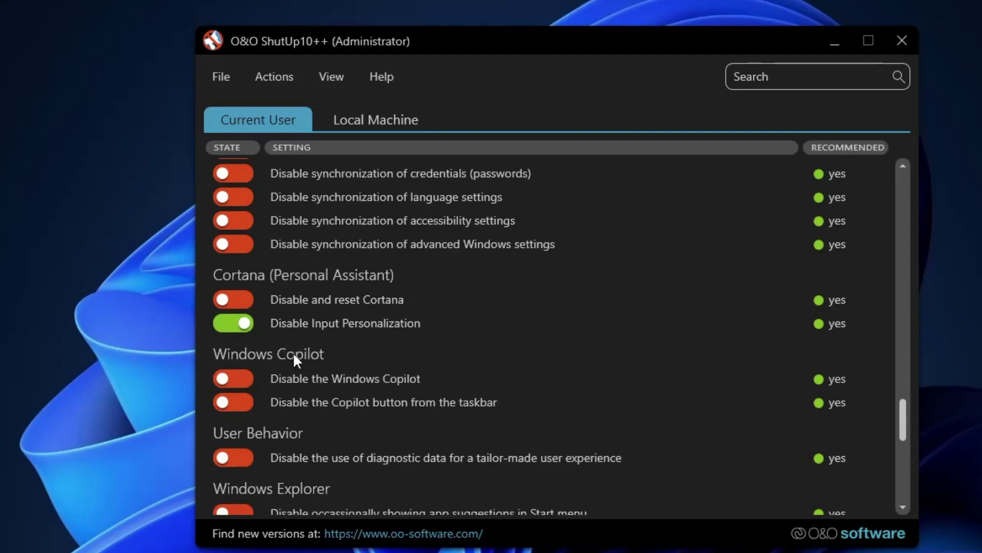
pyautogui.scroll(-2, 292, 352)
pyautogui.scroll(-2, 292, 352)
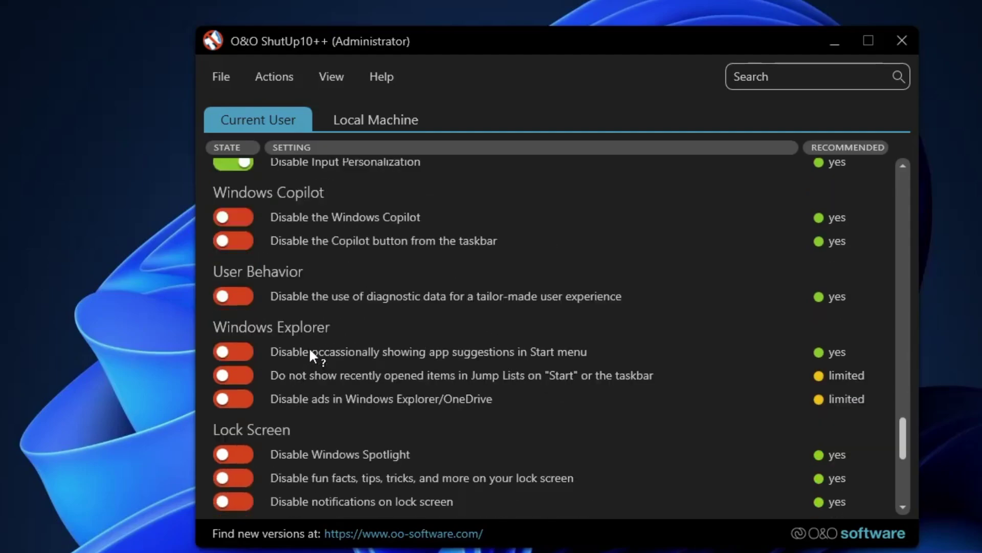
pyautogui.scroll(-2, 358, 351)
pyautogui.scroll(-2, 342, 349)
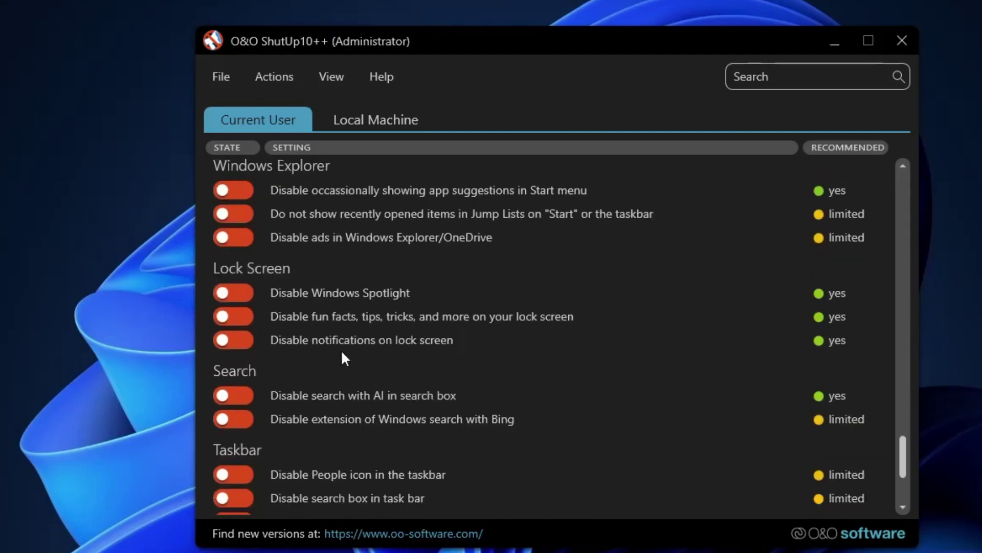
pyautogui.scroll(-2, 341, 349)
pyautogui.scroll(-1, 336, 321)
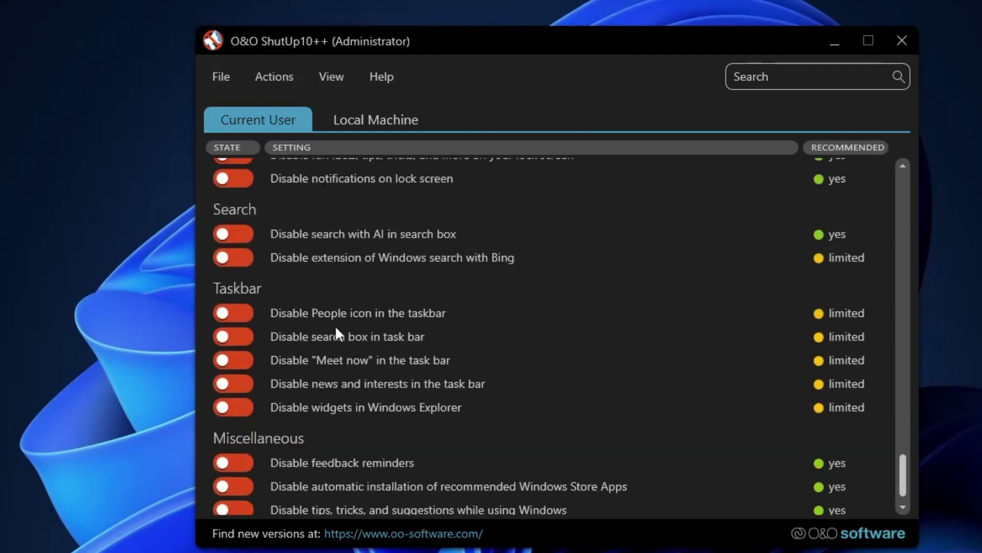
pyautogui.scroll(-1, 334, 323)
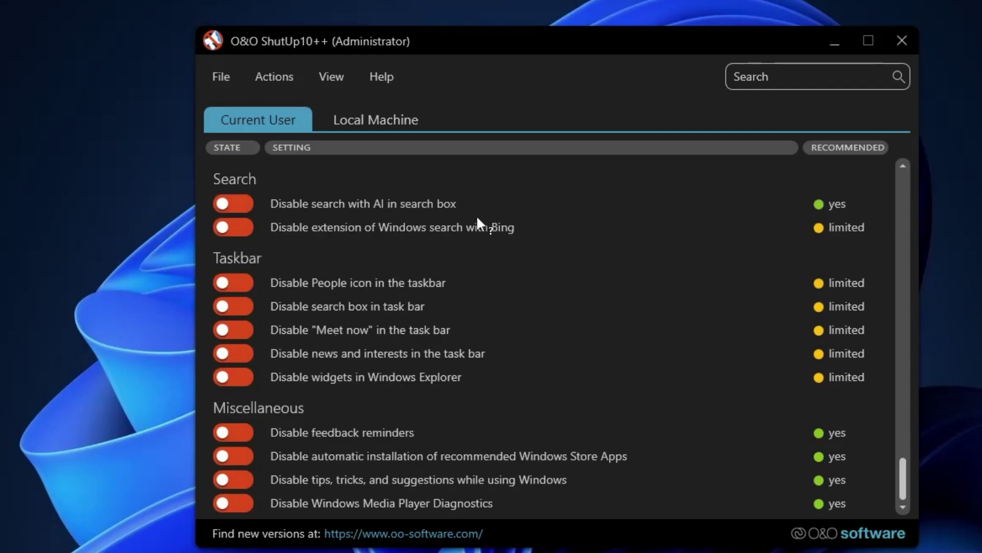
# - Glance at the Help menu, then bring up the Actions menu for recommended settings
pyautogui.click(381, 76)
pyautogui.click(409, 109)
pyautogui.click(274, 76)
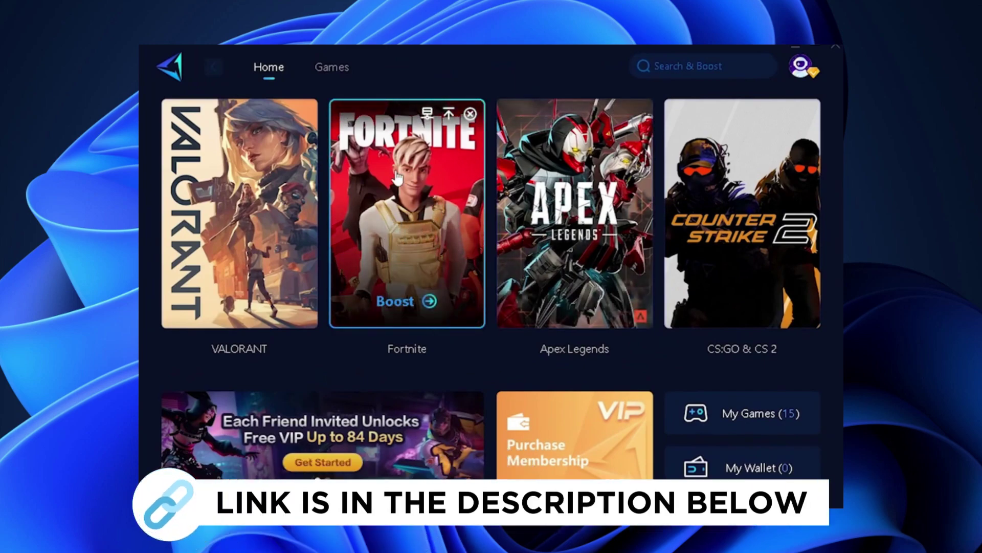
# - Open the Fortnite card's boost page from the GearUP Booster Home screen
pyautogui.click(403, 219)
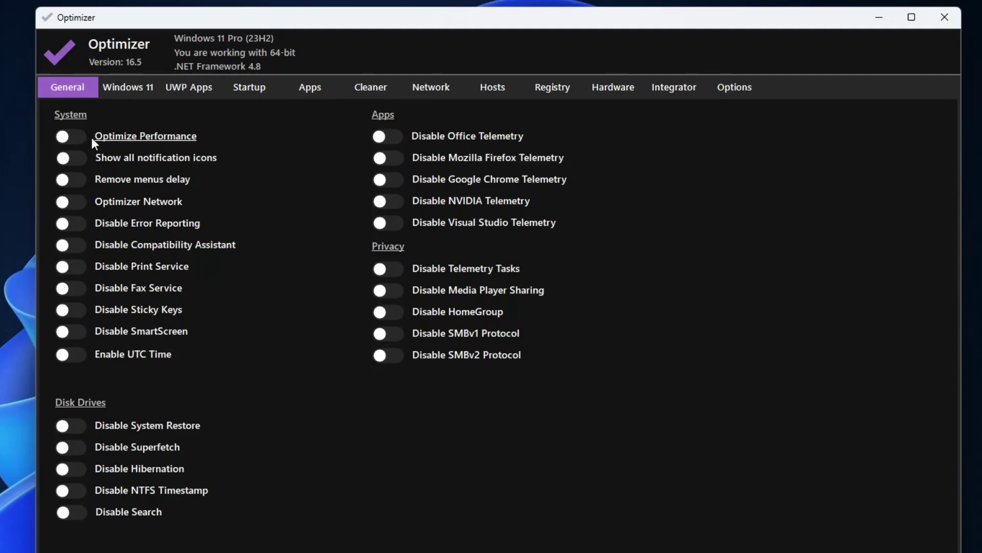
# - On Optimizer's General tab, enable Optimize Performance and disable error reporting, fax and Chrome telemetry
pyautogui.click(75, 135)
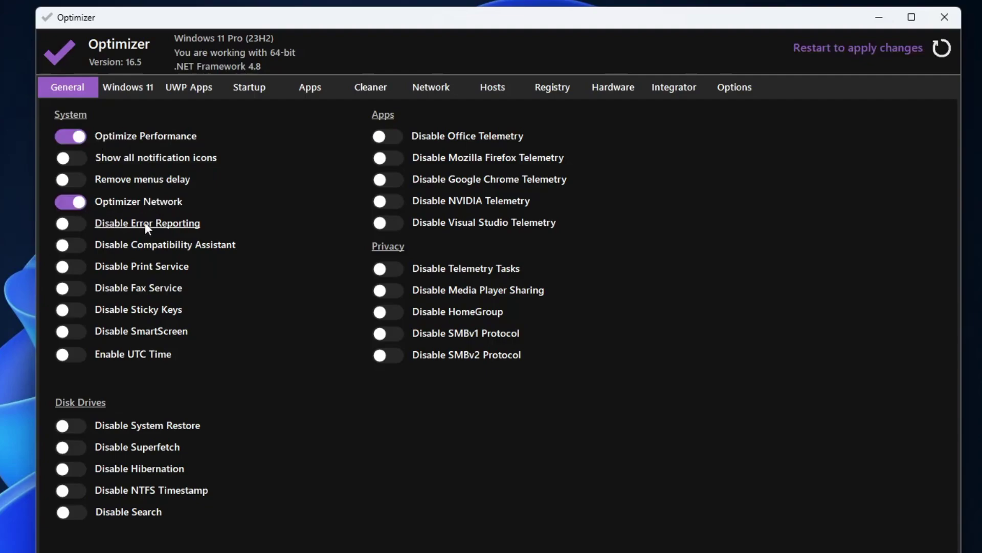
pyautogui.click(80, 223)
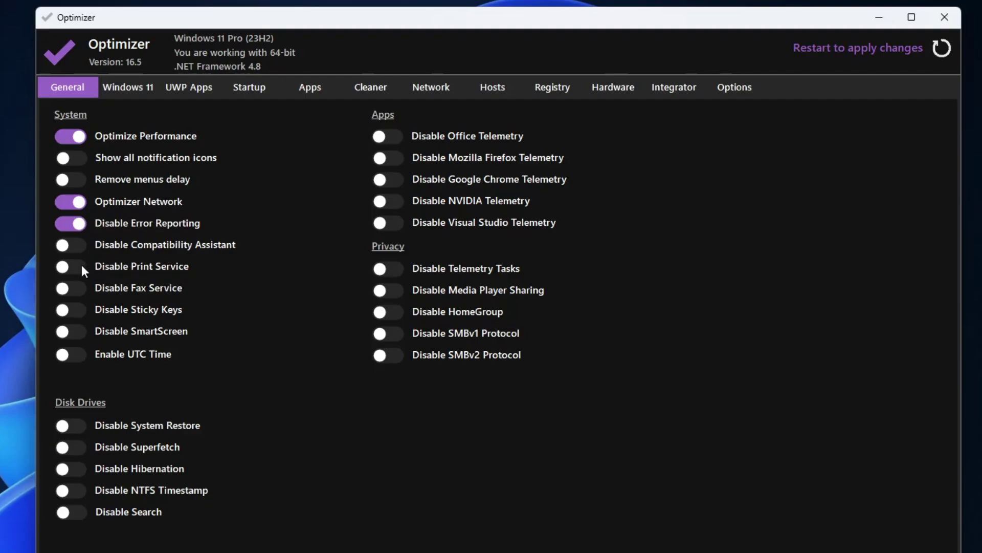
pyautogui.click(83, 288)
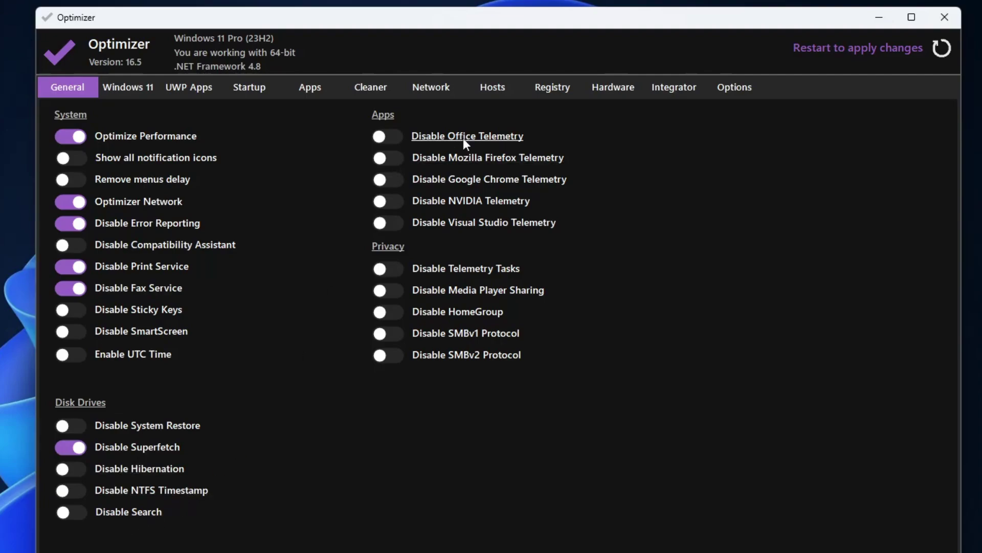
pyautogui.click(389, 179)
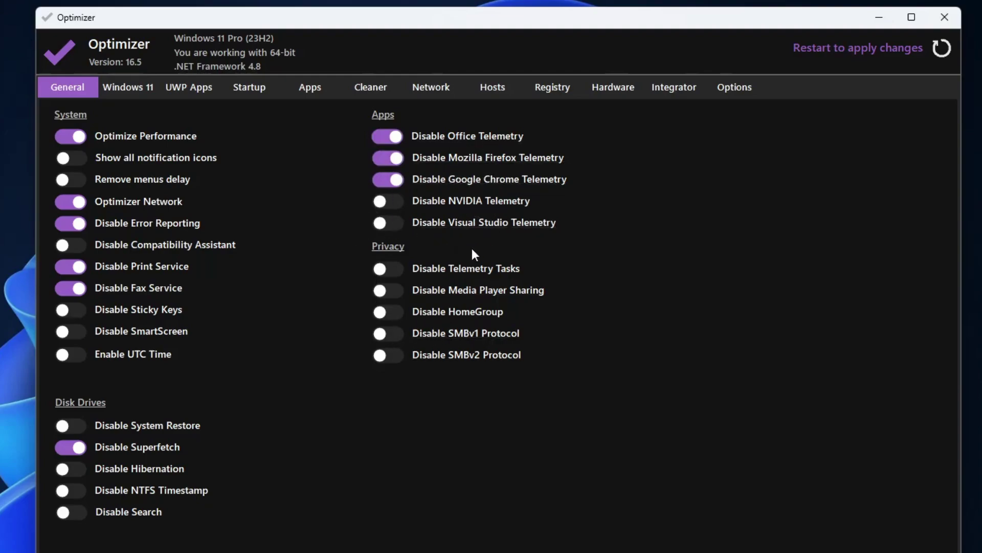
pyautogui.click(133, 87)
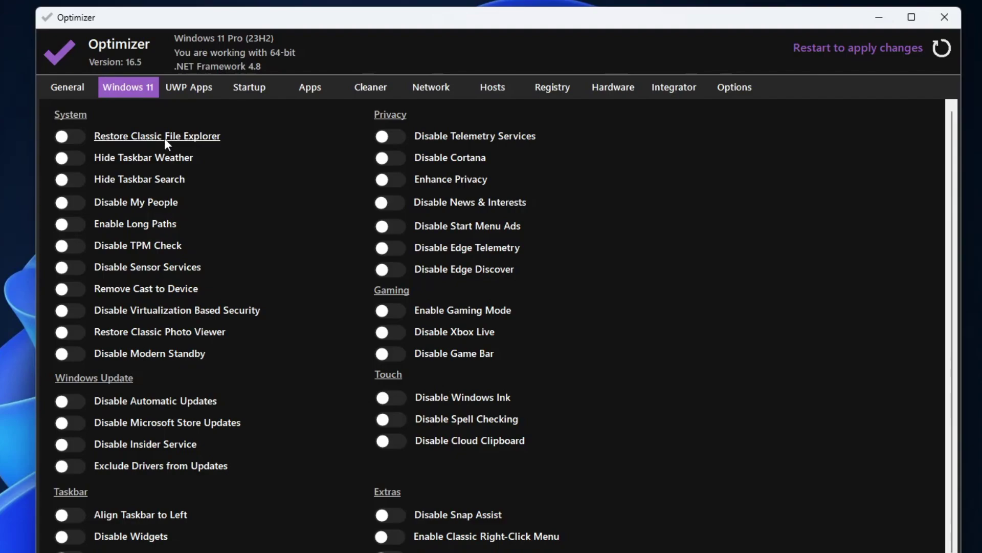
# - Restore the classic File Explorer and disable taskbar Chat and Windows widgets
pyautogui.rightClick(15, 142)
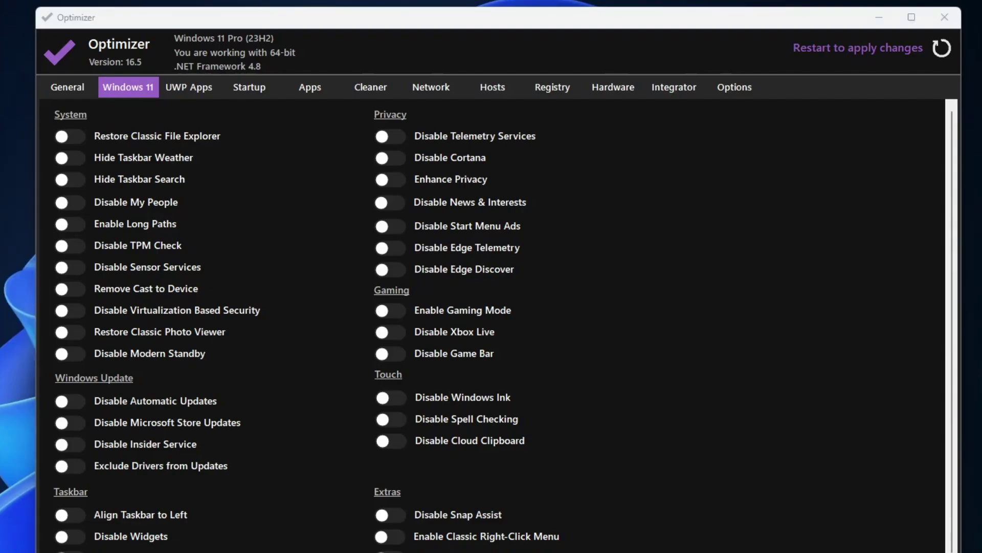
pyautogui.click(77, 136)
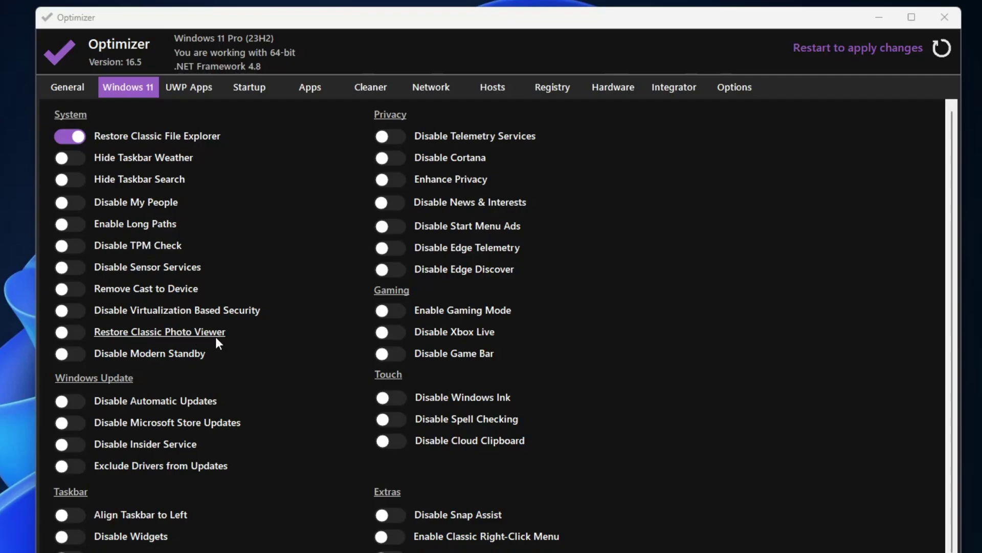
pyautogui.scroll(-1, 214, 337)
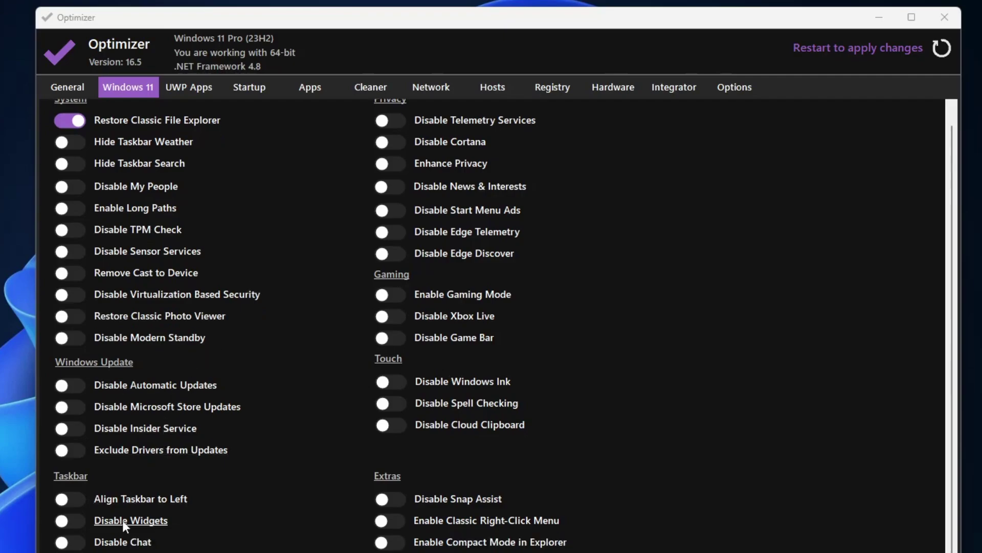
pyautogui.click(69, 542)
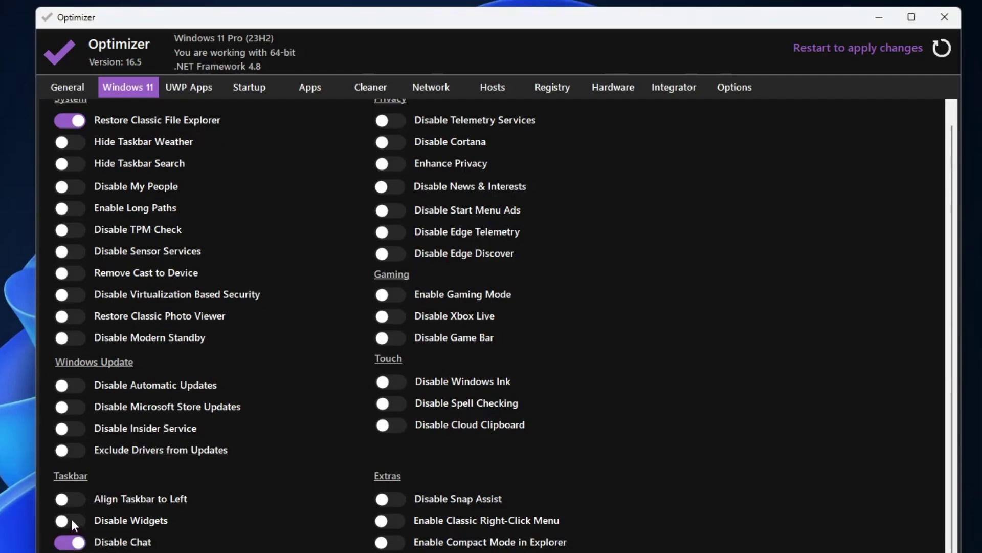
pyautogui.click(71, 520)
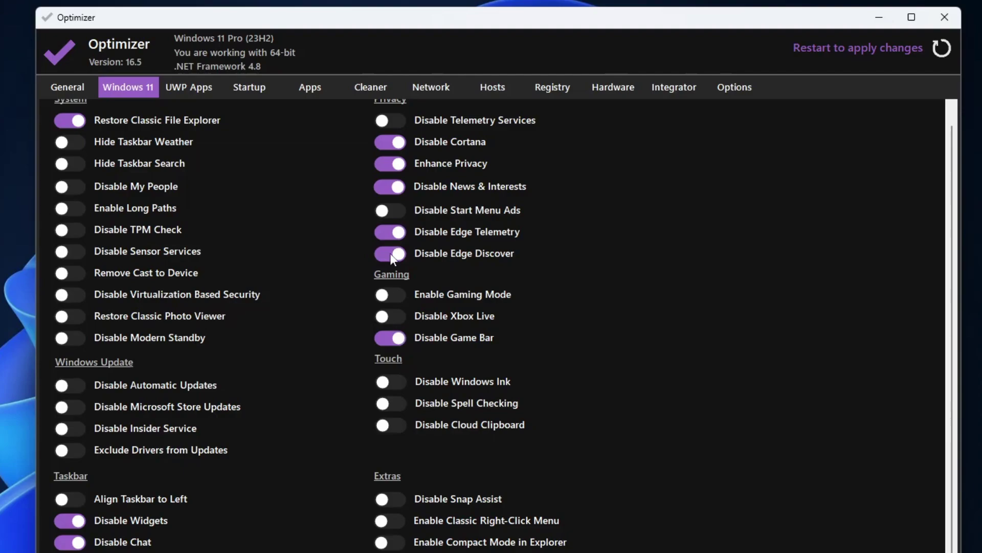
# - Browse the UWP Apps, Startup, Apps, Cleaner, Network and Hosts pages, ending on Registry fixes
pyautogui.click(188, 87)
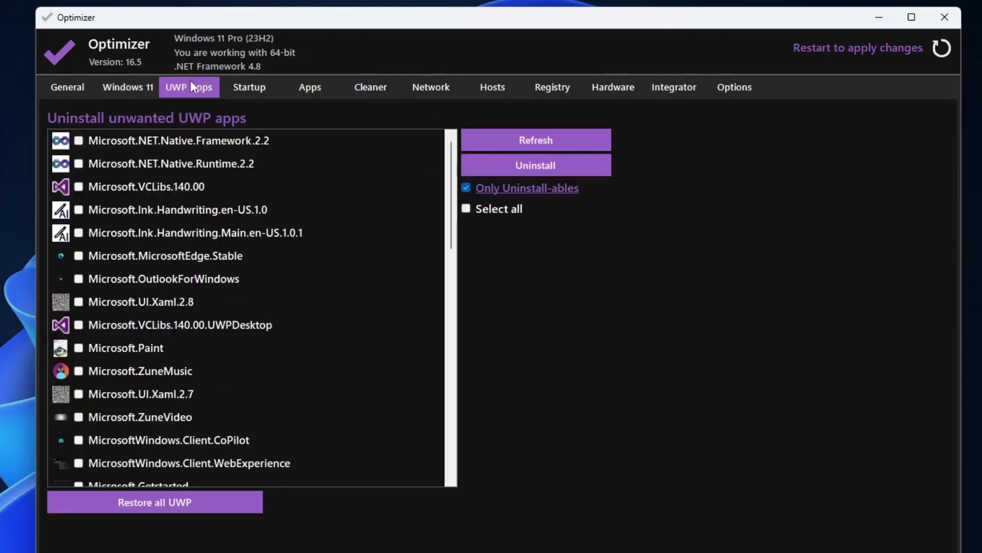
pyautogui.click(248, 87)
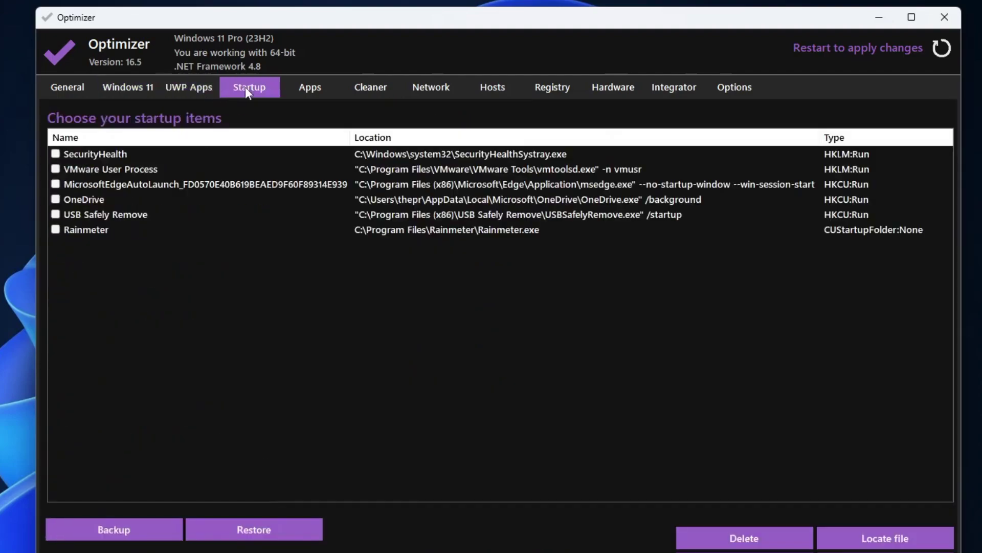
pyautogui.click(320, 91)
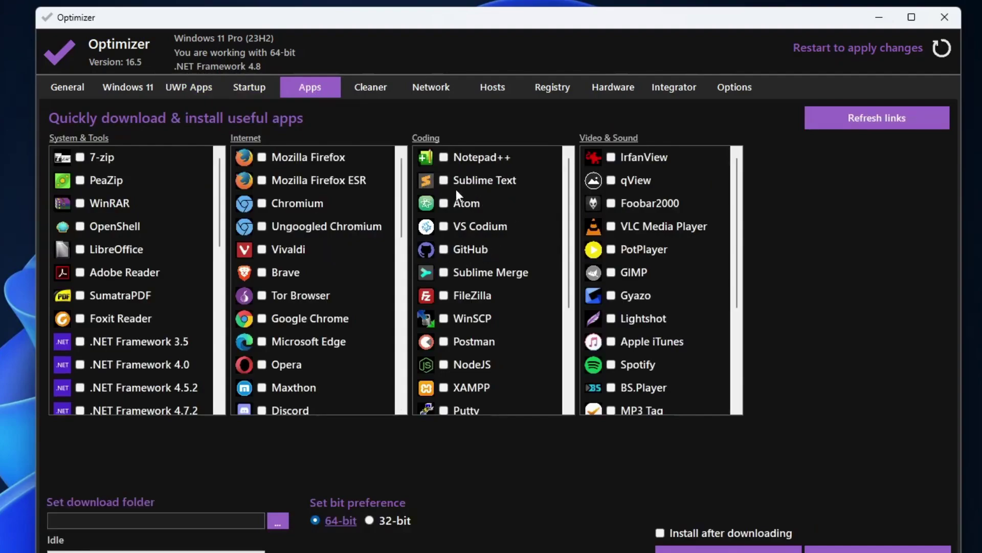
pyautogui.click(374, 85)
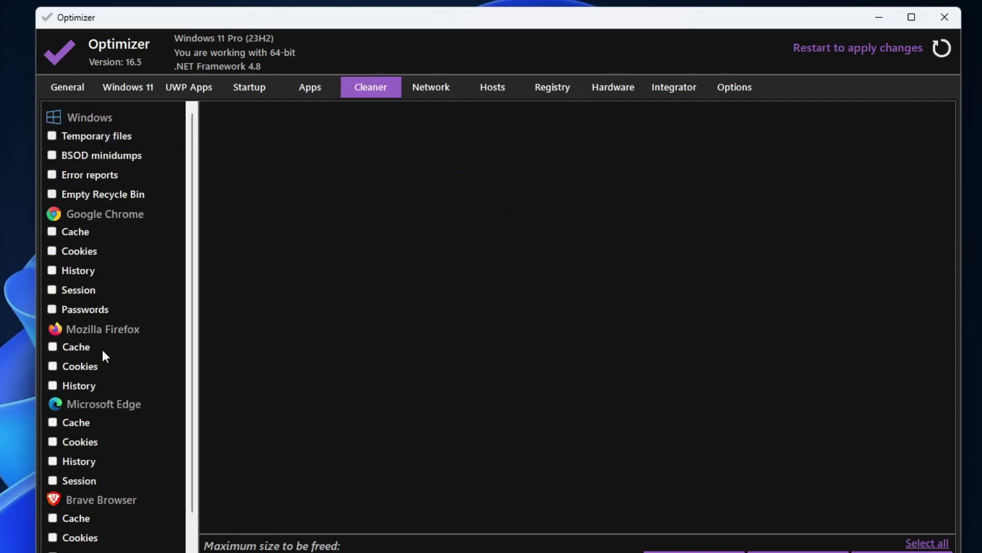
pyautogui.click(431, 86)
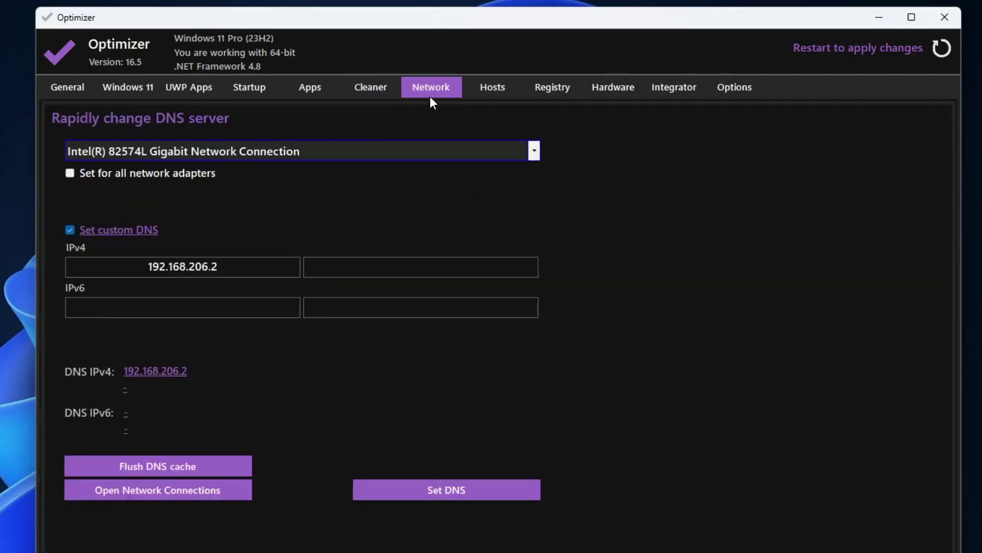
pyautogui.click(494, 87)
pyautogui.click(553, 86)
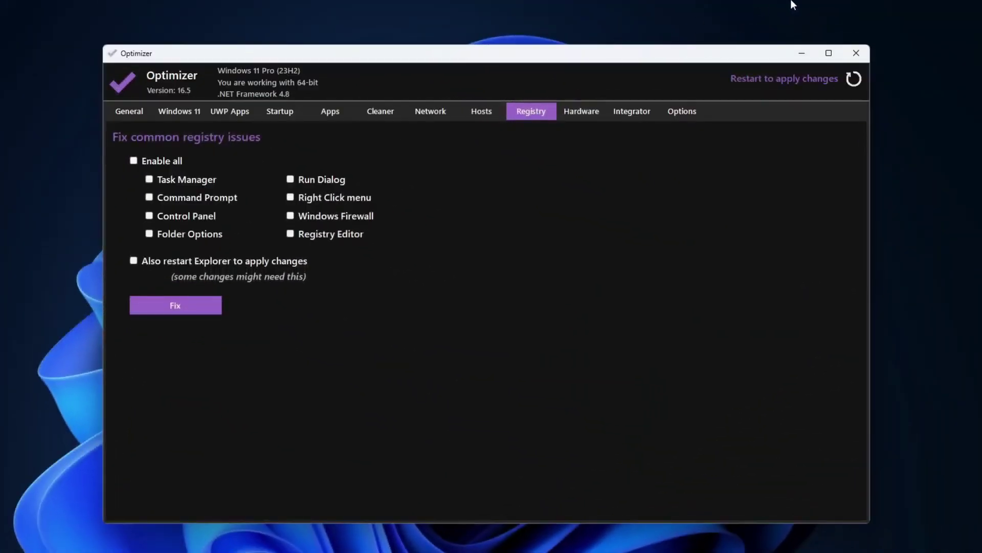
# - Close the Optimizer window to return to Fortnite gameplay
pyautogui.click(855, 54)
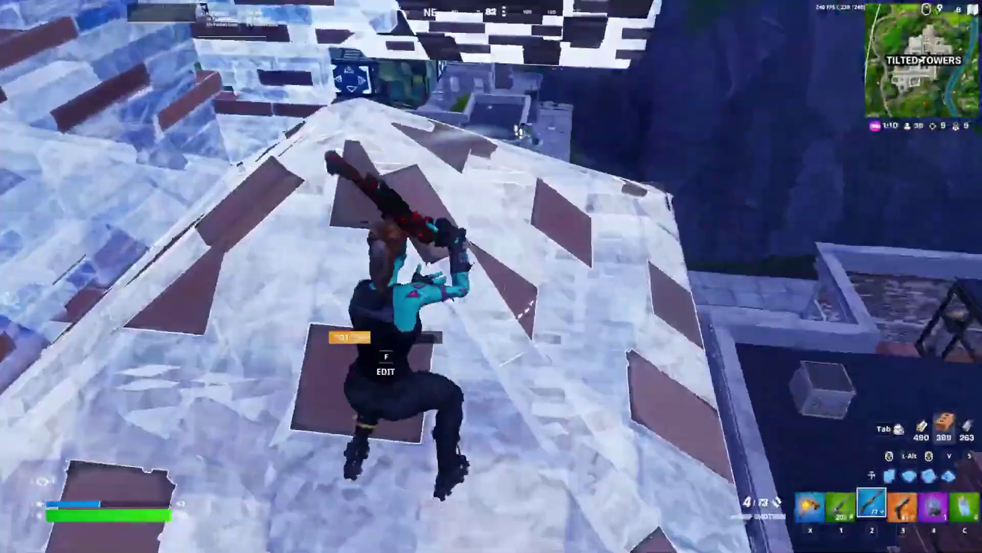